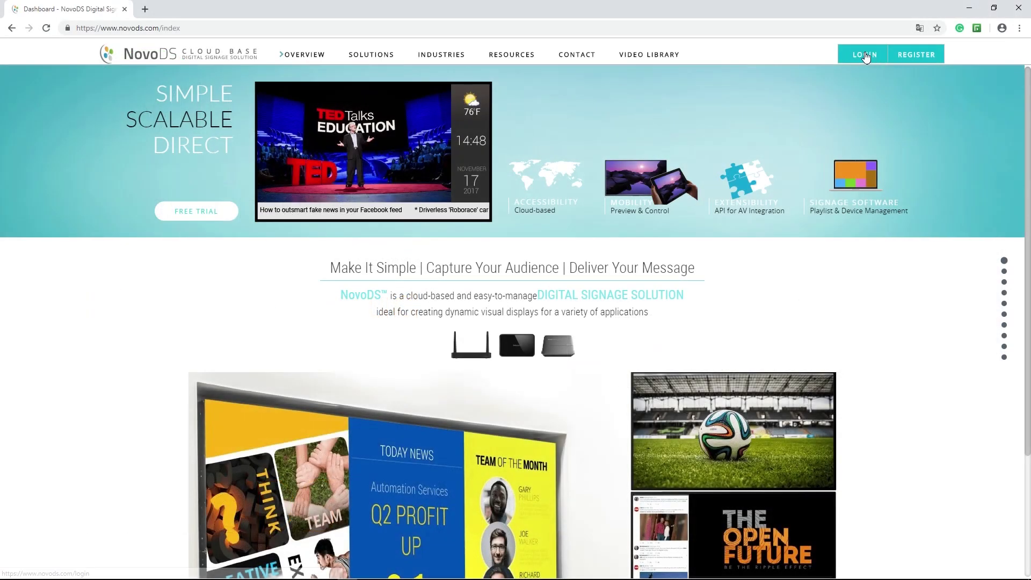
- Go to the NovoDS Cloud login page from the homepage header's LOGIN link
{"action": "left_click", "coordinate": [866, 56]}
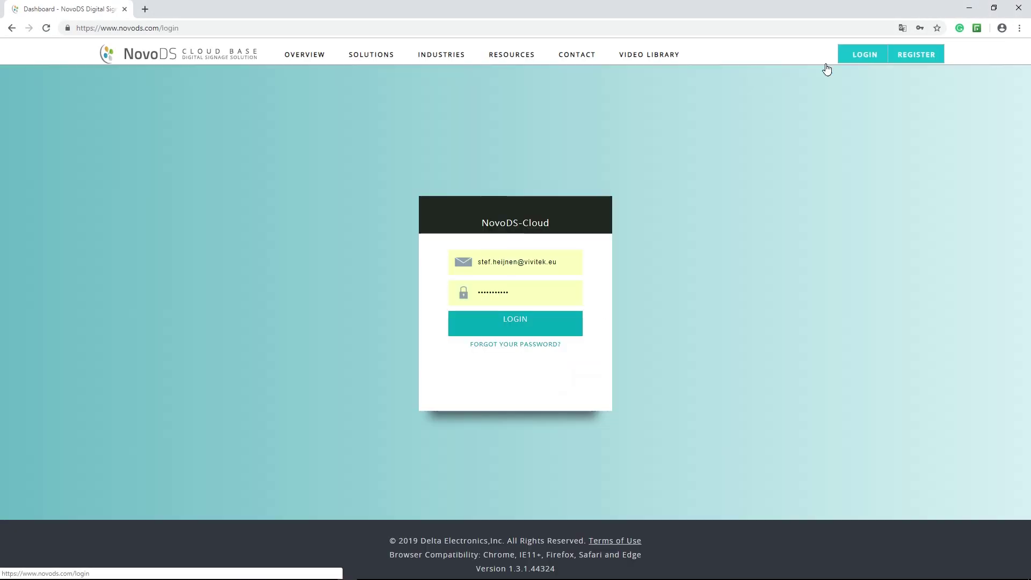
- Sign in and visit the Devices, Playlists, Users and Schedules pages
{"action": "left_click", "coordinate": [518, 331]}
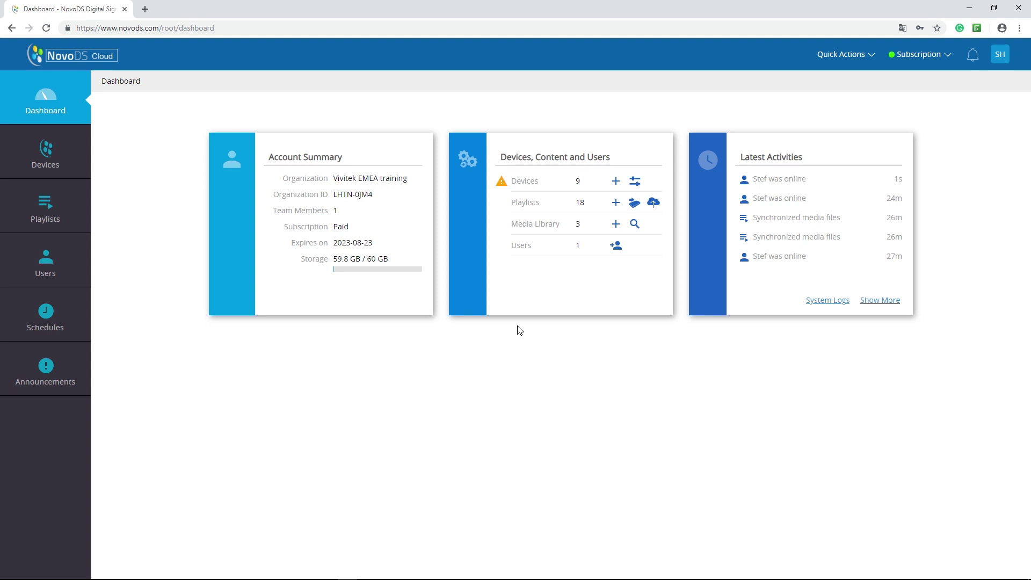
{"action": "left_click", "coordinate": [74, 144]}
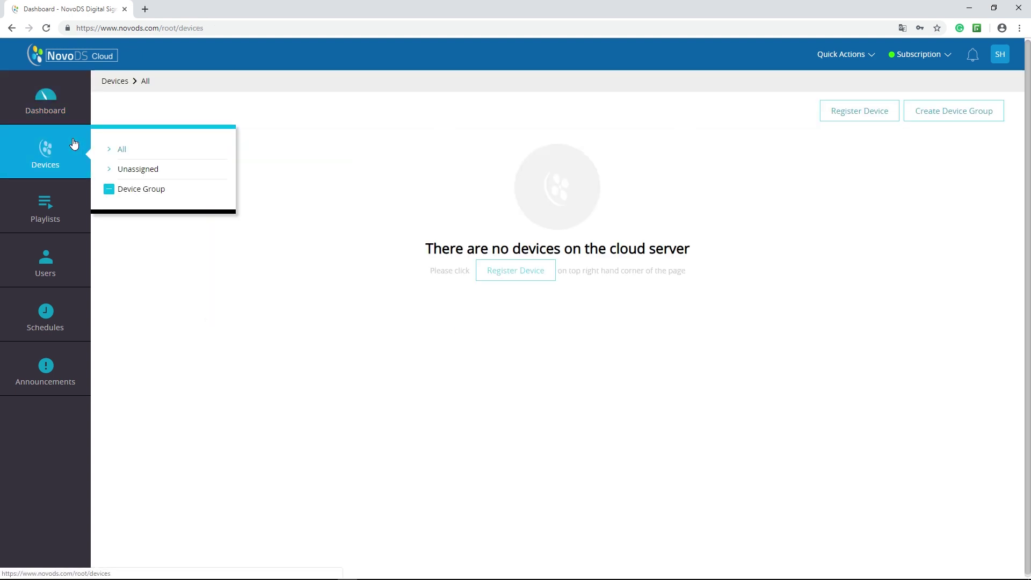
{"action": "left_click", "coordinate": [57, 198]}
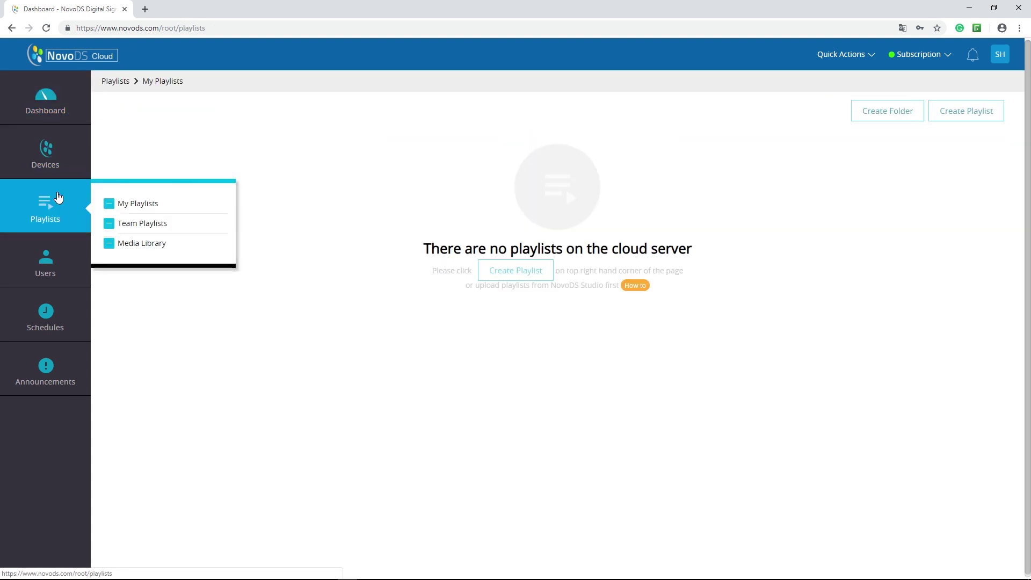
{"action": "left_click", "coordinate": [41, 283]}
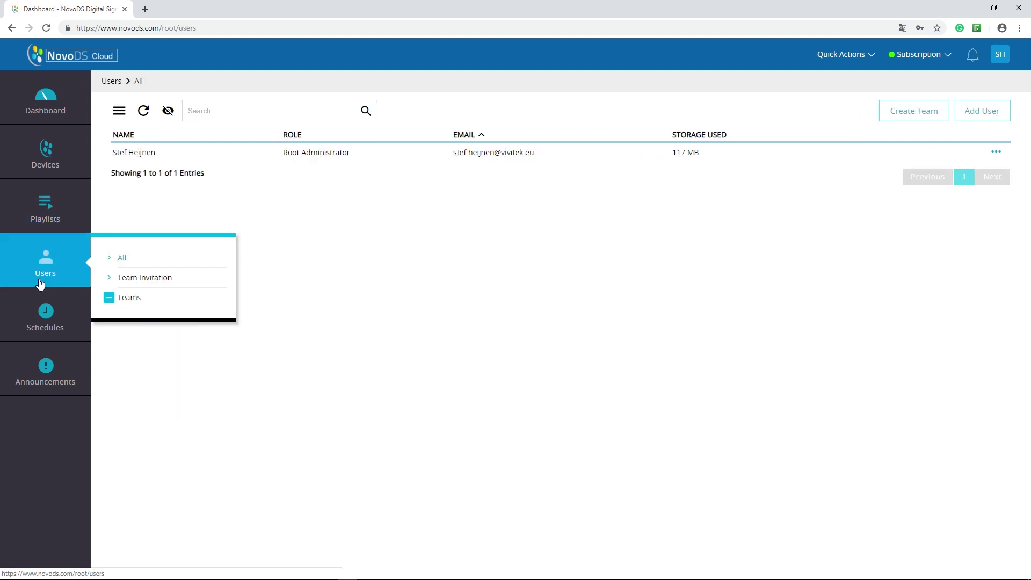
{"action": "left_click", "coordinate": [46, 310]}
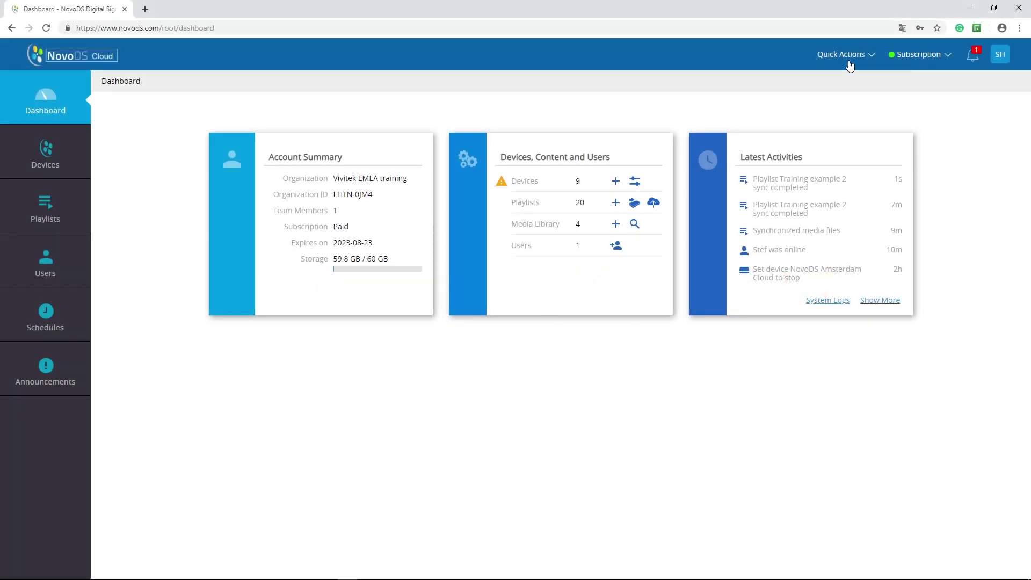
- Open Quick Actions to add a new Media Library item
{"action": "left_click", "coordinate": [850, 66]}
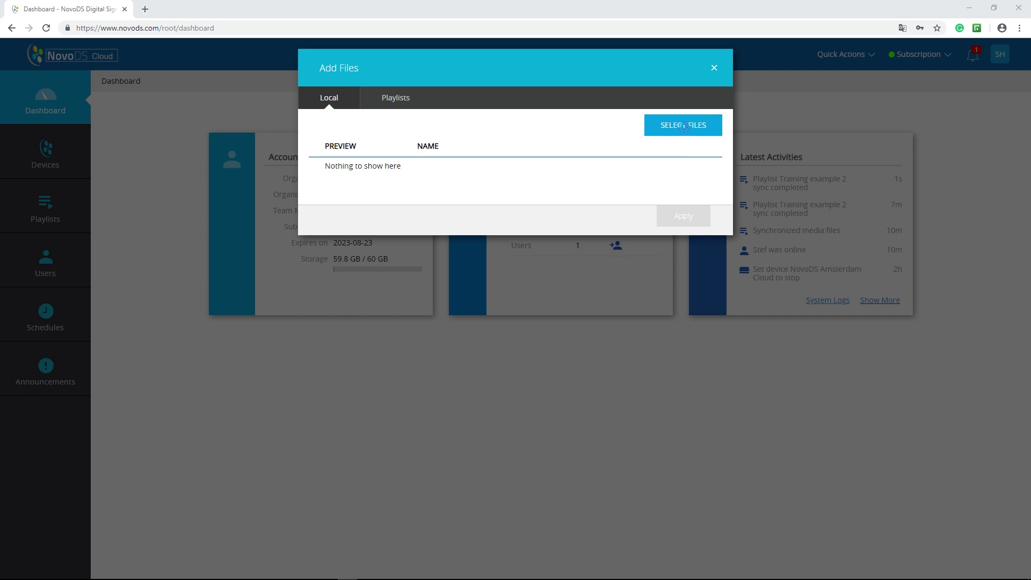
- Select castle.jpg and apply it as a new media library upload
{"action": "left_click", "coordinate": [145, 81]}
{"action": "mouse_move", "coordinate": [145, 83]}
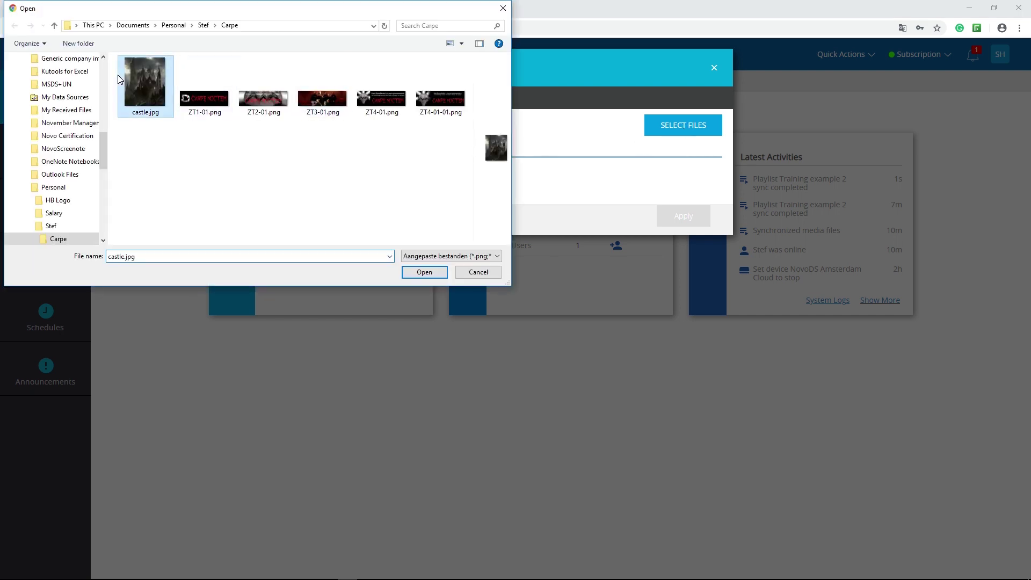
{"action": "double_click", "coordinate": [139, 81]}
{"action": "left_click", "coordinate": [671, 235]}
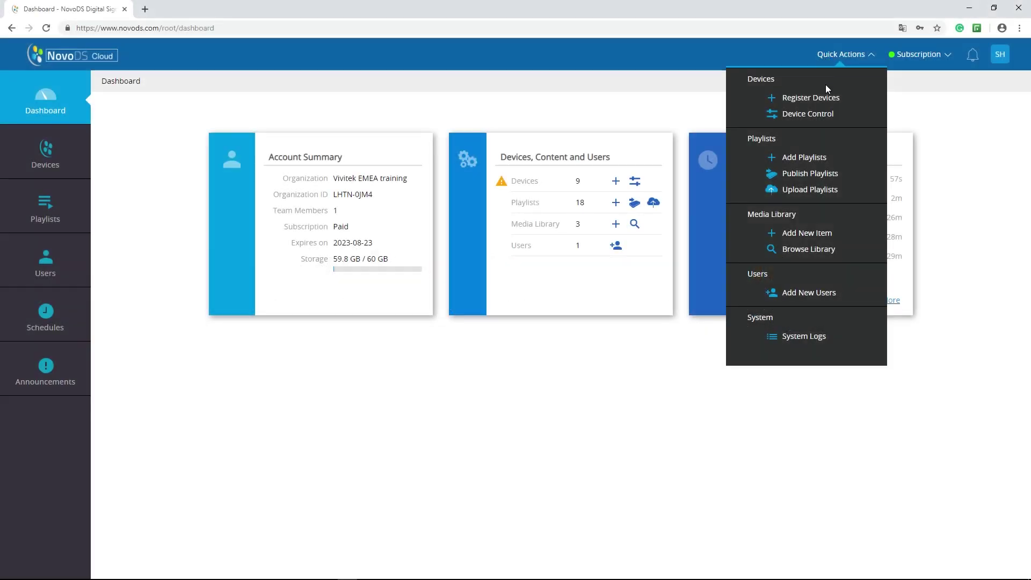
- Create a landscape playlist targeting NovoDS Mini, NovoDS, NovoDS4K and NovoTouch
{"action": "left_click", "coordinate": [809, 158]}
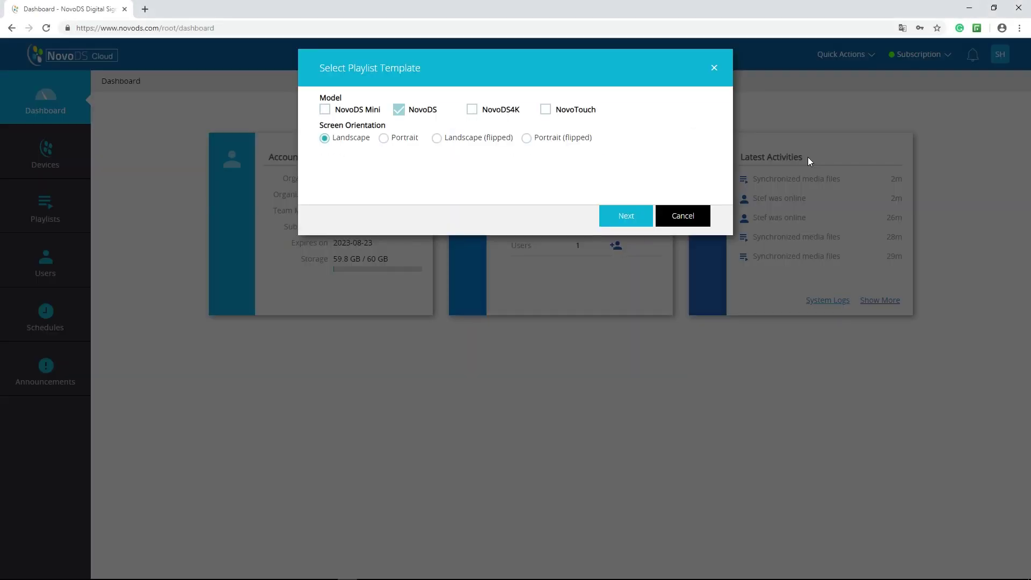
{"action": "left_click", "coordinate": [399, 111]}
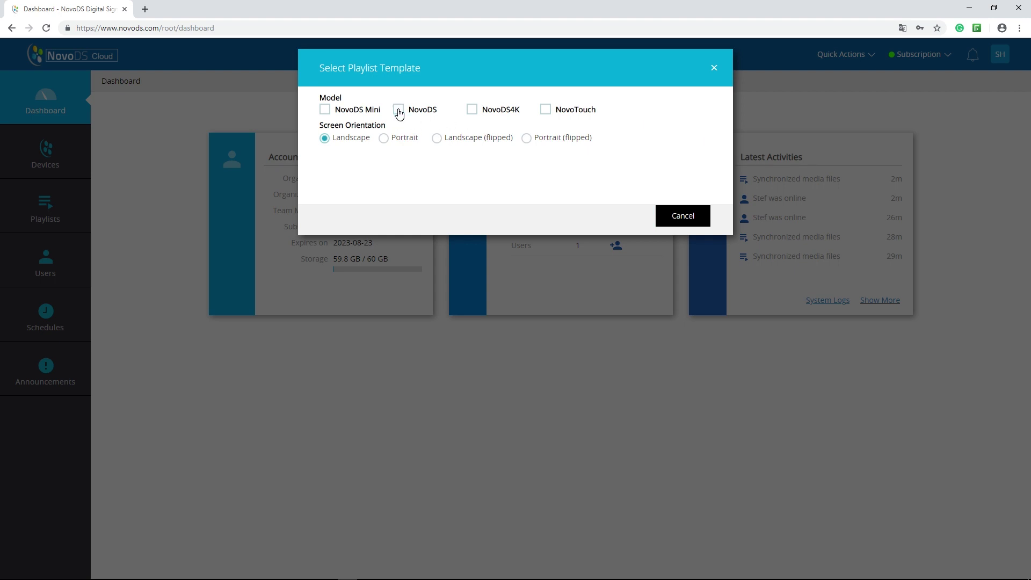
{"action": "left_click", "coordinate": [476, 111]}
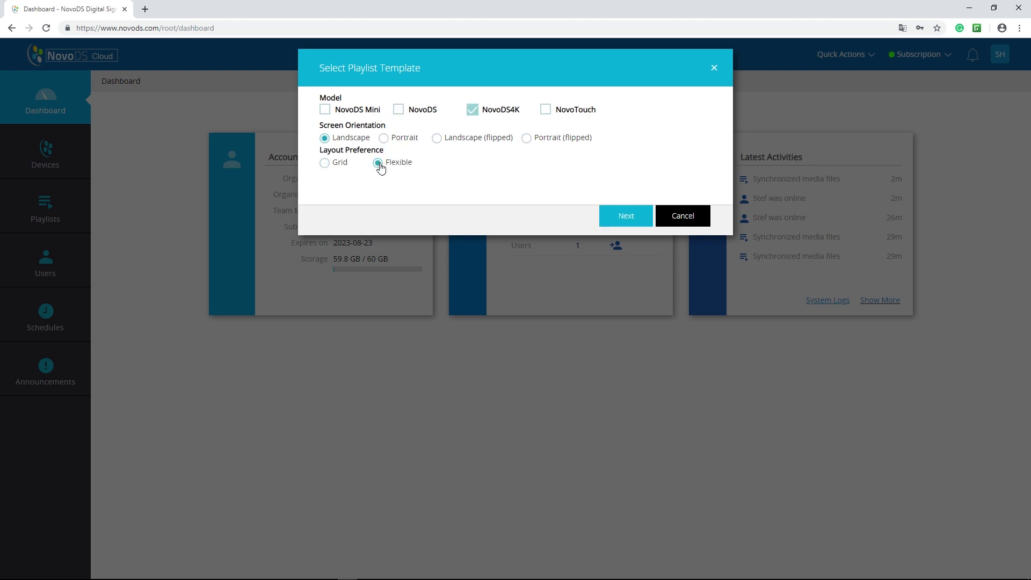
{"action": "left_click", "coordinate": [325, 163]}
{"action": "left_click", "coordinate": [546, 110]}
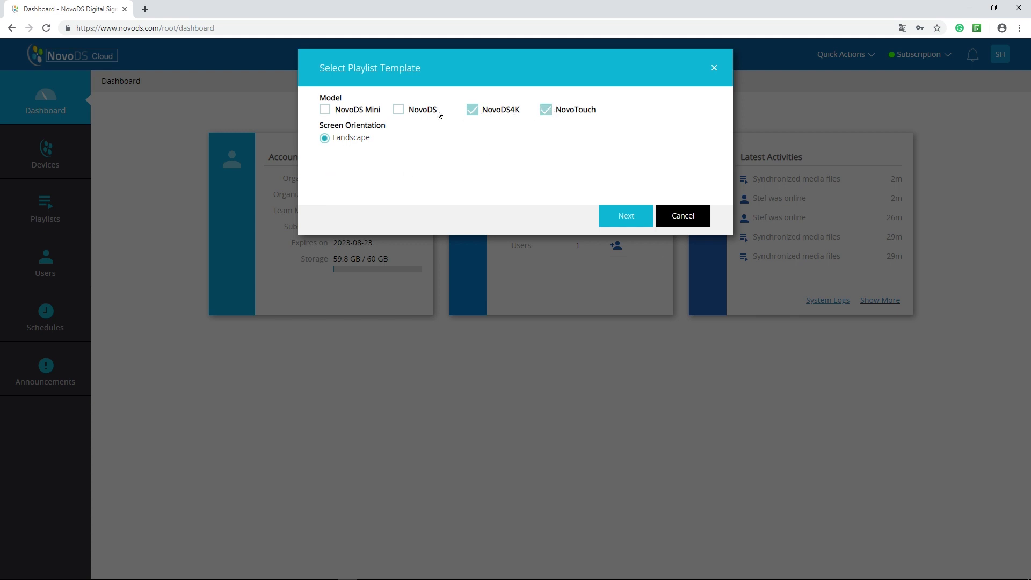
{"action": "left_click", "coordinate": [396, 113]}
{"action": "left_click", "coordinate": [324, 111]}
{"action": "left_click", "coordinate": [642, 215]}
- In the Grid Template Editor, merge cells into three regions and clear the mistaken merges
{"action": "left_click", "coordinate": [387, 120]}
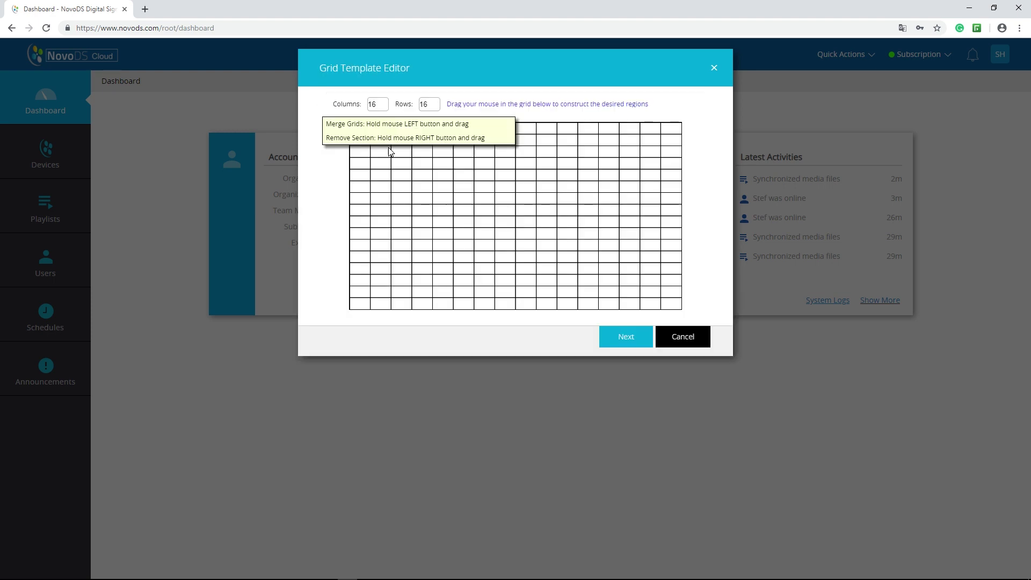
{"action": "mouse_move", "coordinate": [359, 130]}
{"action": "left_mouse_down"}
{"action": "mouse_move", "coordinate": [444, 276]}
{"action": "mouse_move", "coordinate": [702, 131]}
{"action": "mouse_move", "coordinate": [502, 247]}
{"action": "left_mouse_up"}
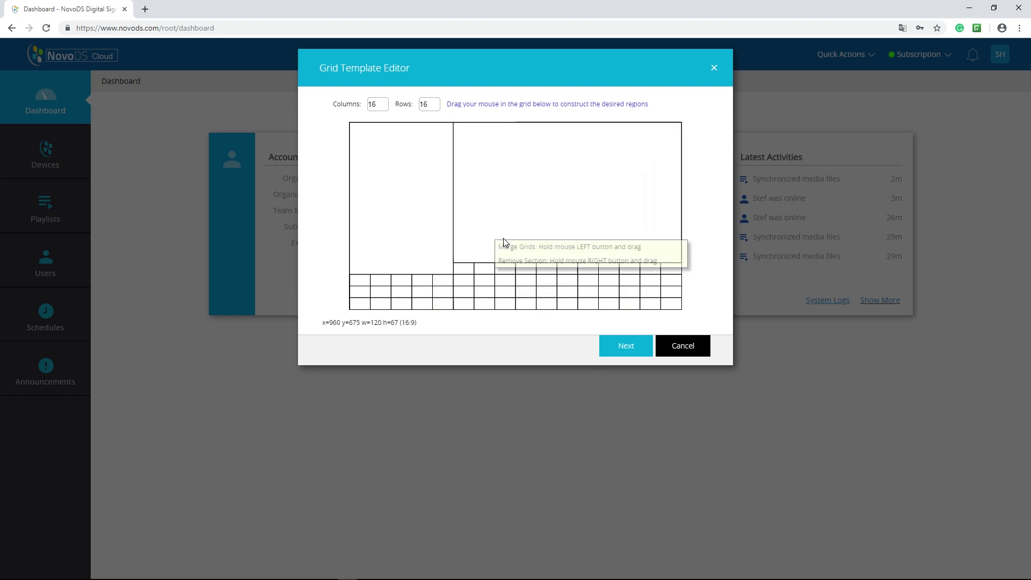
{"action": "mouse_move", "coordinate": [358, 281]}
{"action": "left_mouse_down"}
{"action": "mouse_move", "coordinate": [626, 304]}
{"action": "mouse_move", "coordinate": [484, 258]}
{"action": "left_mouse_up"}
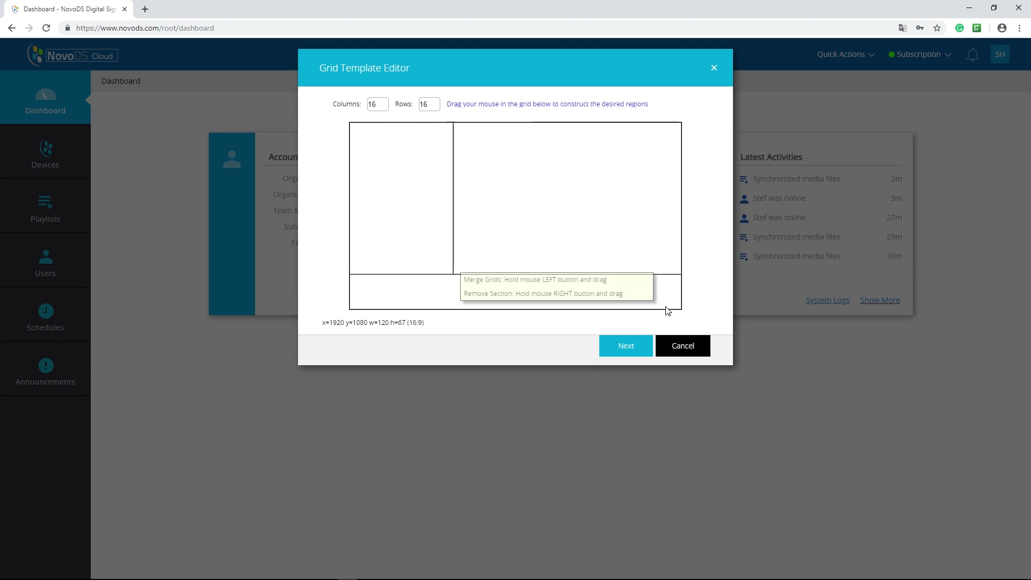
{"action": "left_click_drag", "start_coordinate": [666, 306], "coordinate": [645, 295]}
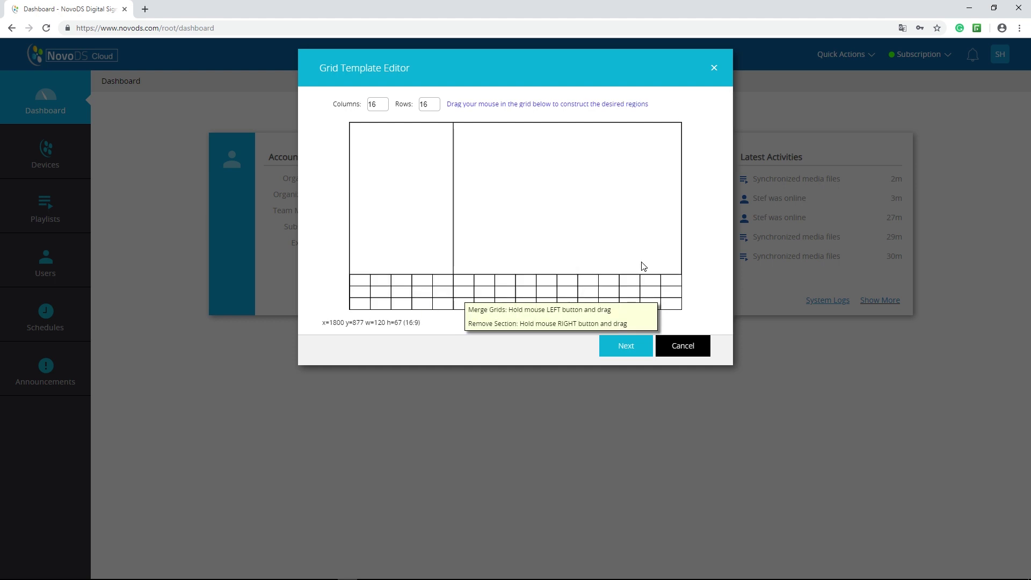
{"action": "right_click", "coordinate": [641, 267]}
{"action": "right_click", "coordinate": [421, 249]}
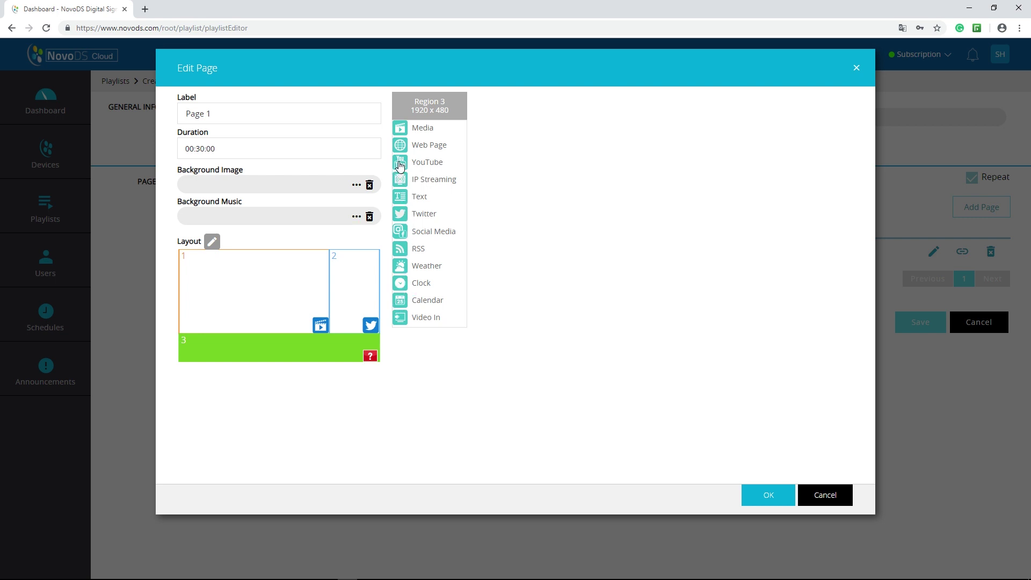
{"action": "left_click", "coordinate": [399, 164]}
{"action": "left_click", "coordinate": [419, 145]}
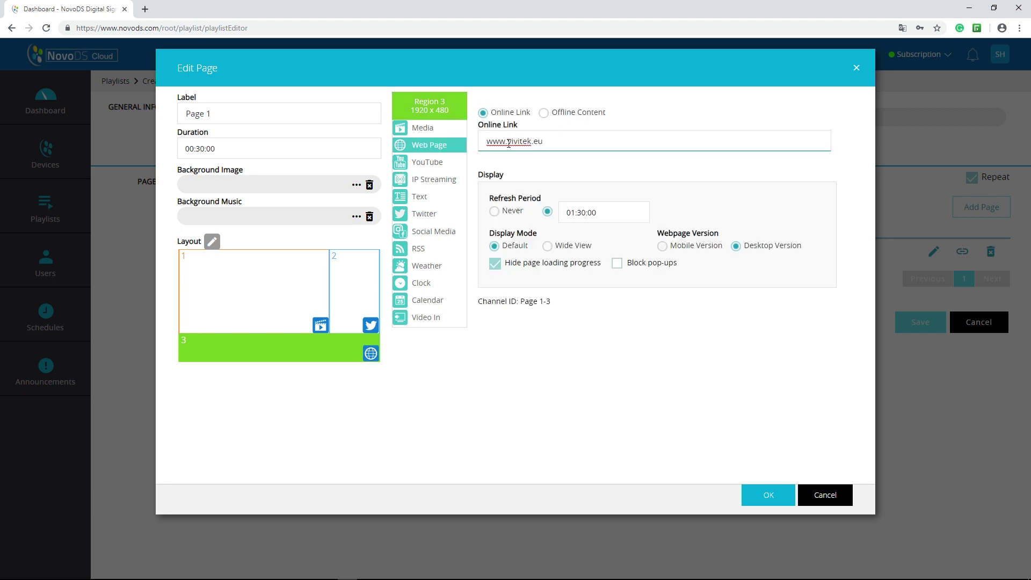
{"action": "left_click", "coordinate": [761, 497]}
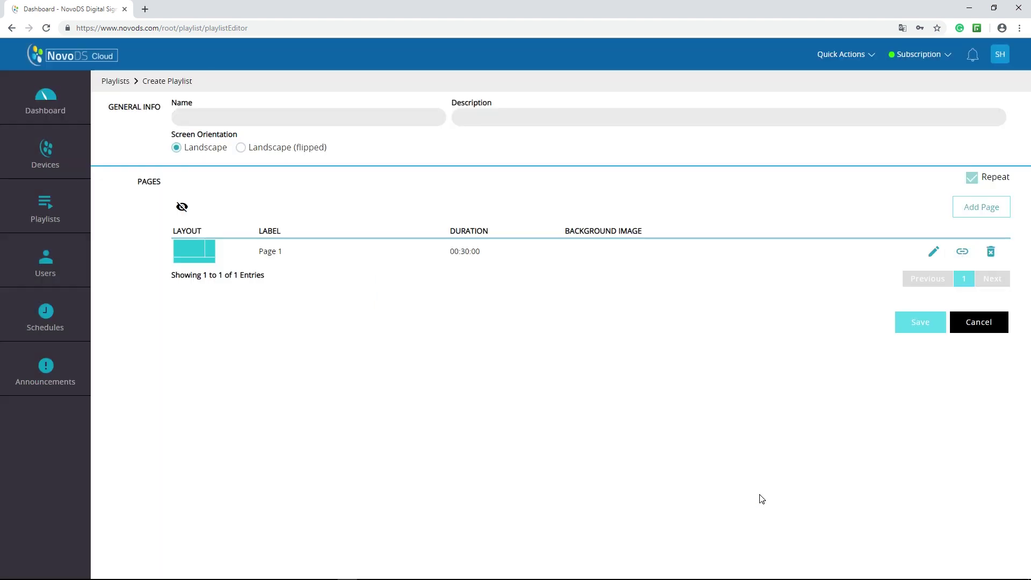
{"action": "left_click", "coordinate": [195, 116]}
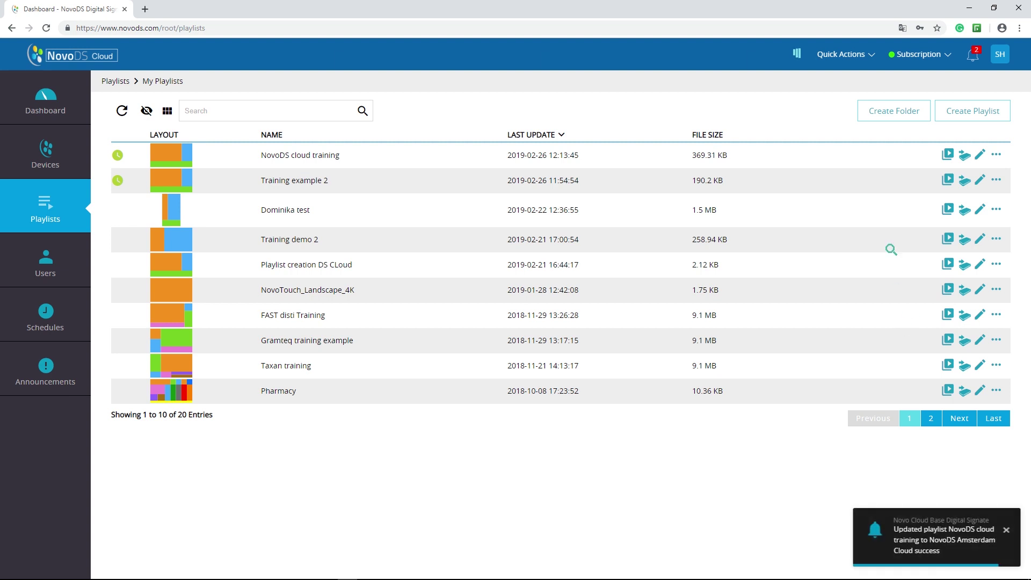
- Preview the NovoDS cloud training playlist, close the preview, and open the playlist for editing
{"action": "left_click", "coordinate": [950, 155]}
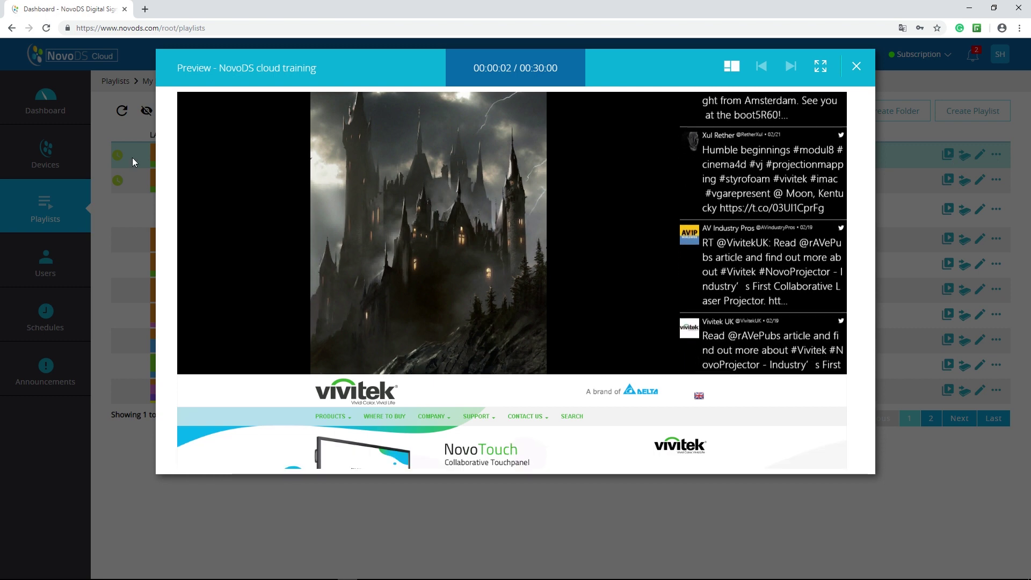
{"action": "left_click", "coordinate": [857, 66]}
{"action": "left_click", "coordinate": [981, 156]}
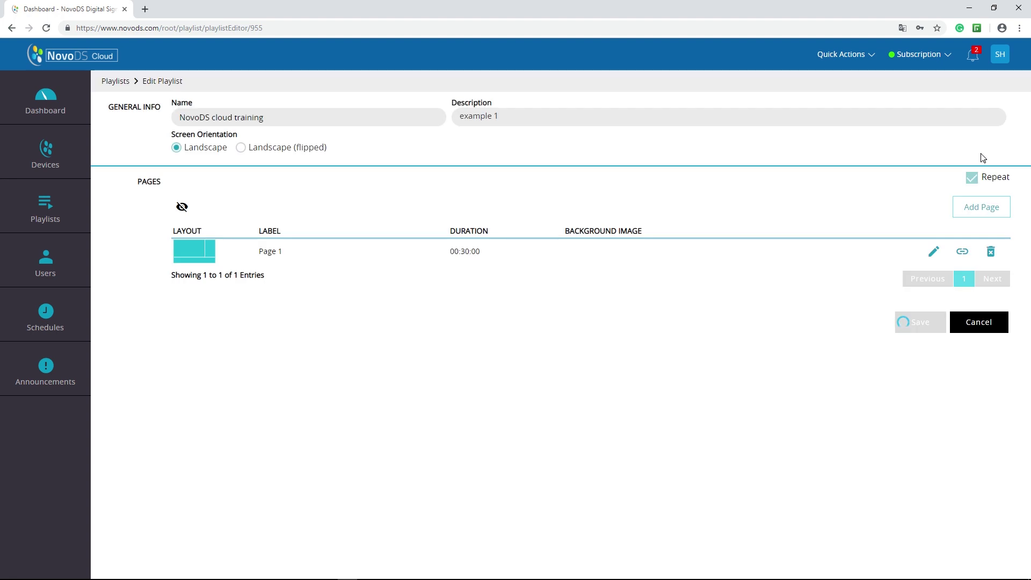
- Edit Page 1, delete castle.jpg from region 1, and add files from the Media Library
{"action": "left_click", "coordinate": [936, 250]}
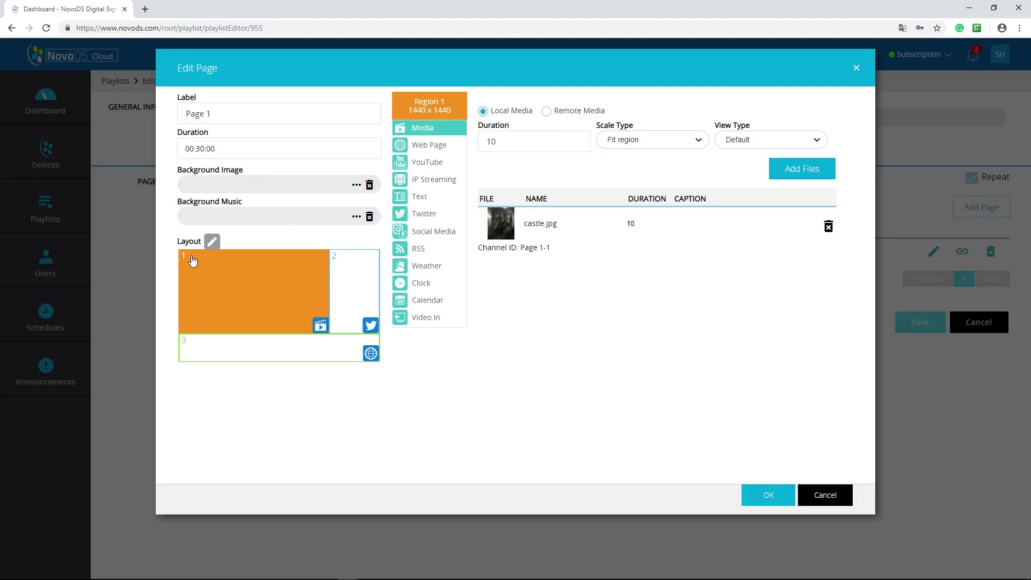
{"action": "left_click", "coordinate": [827, 228]}
{"action": "left_click", "coordinate": [803, 169]}
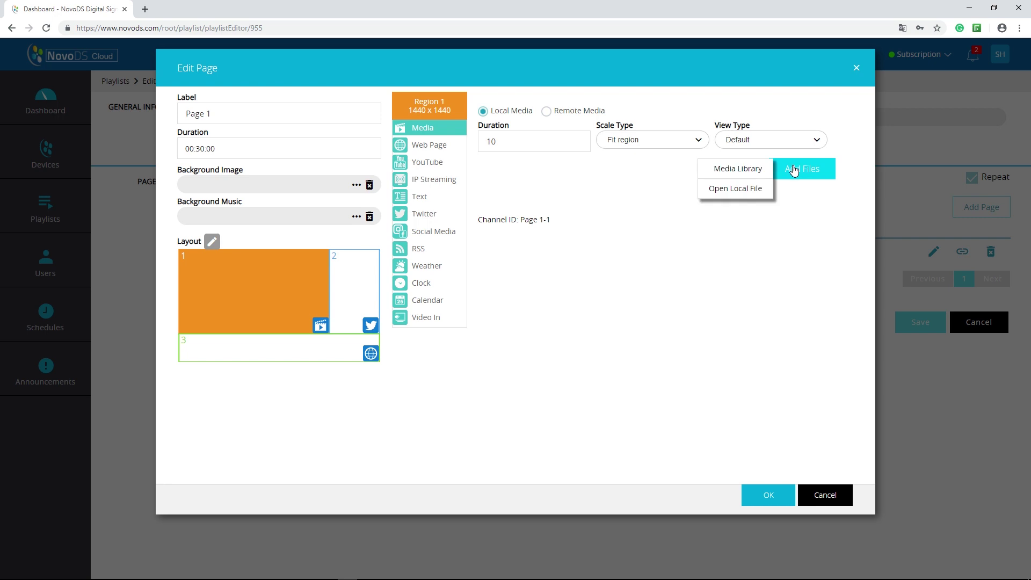
{"action": "left_click", "coordinate": [738, 169]}
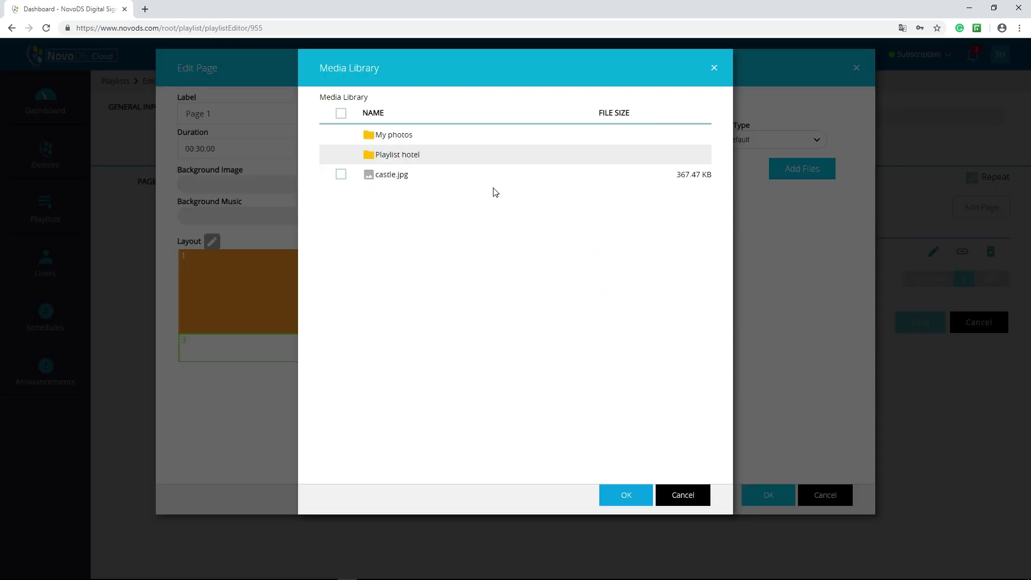
- Place build-up1.jpeg from My photos in region 1 and save the updated playlist
{"action": "double_click", "coordinate": [392, 136]}
{"action": "mouse_move", "coordinate": [391, 156]}
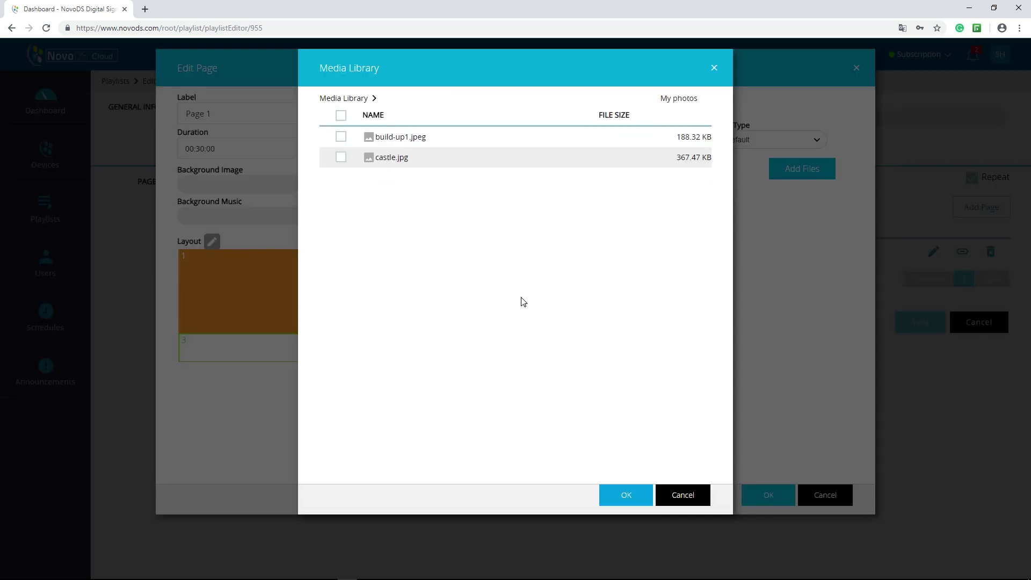
{"action": "left_click", "coordinate": [340, 136]}
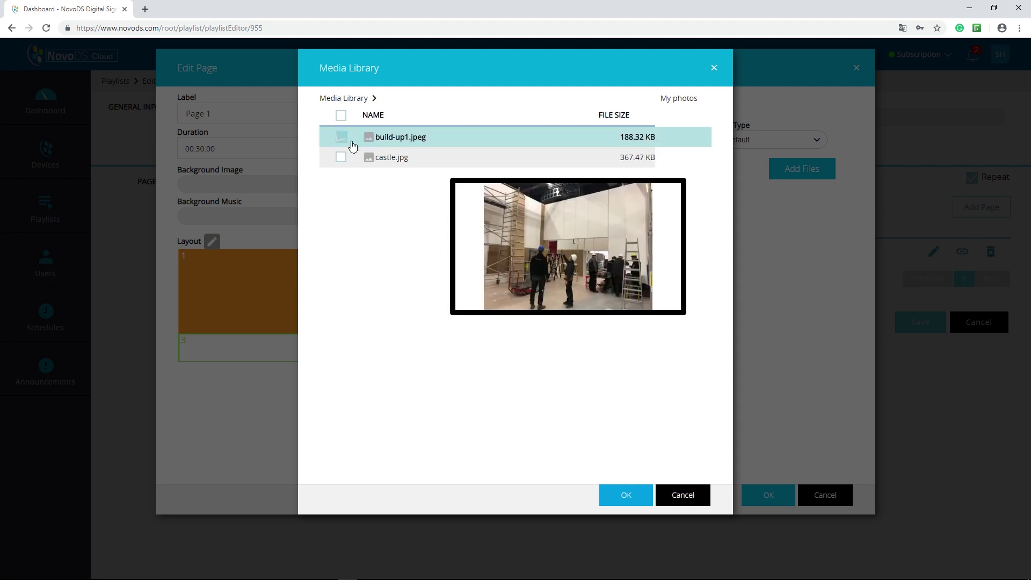
{"action": "left_click", "coordinate": [611, 495]}
{"action": "left_click", "coordinate": [749, 500]}
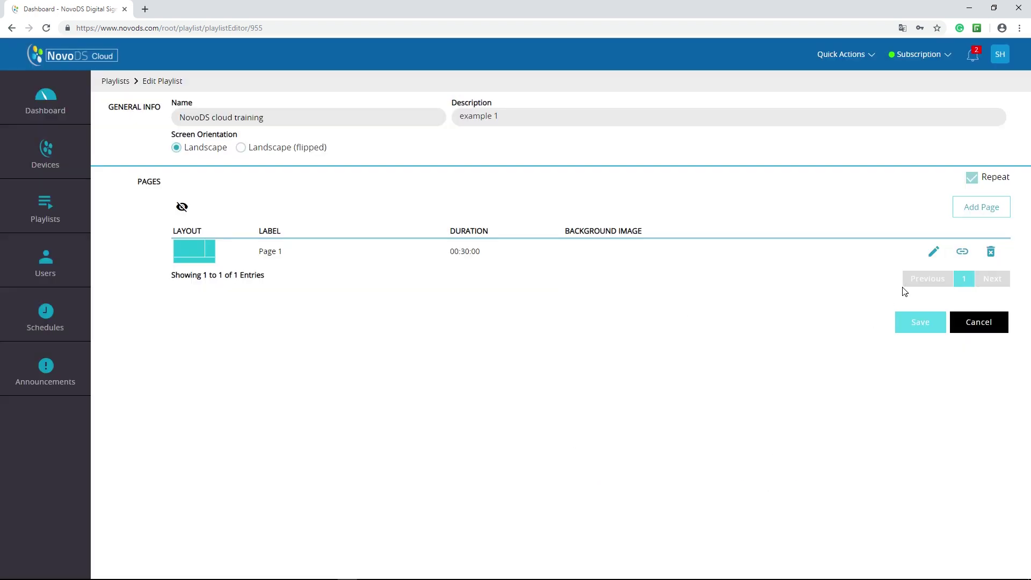
{"action": "left_click", "coordinate": [919, 319]}
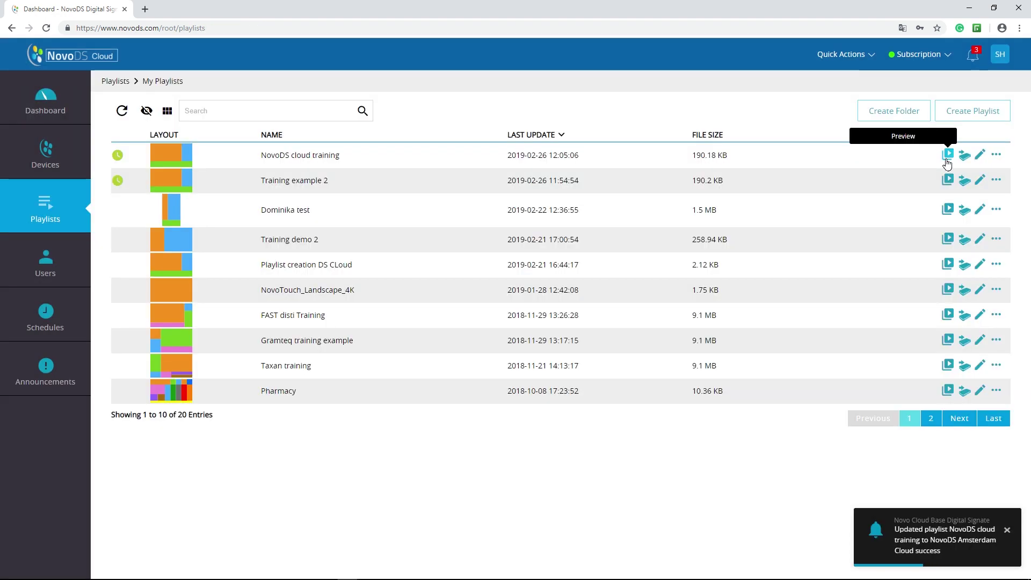
- Preview the updated NovoDS cloud training playlist with its construction photo
{"action": "left_click", "coordinate": [946, 160]}
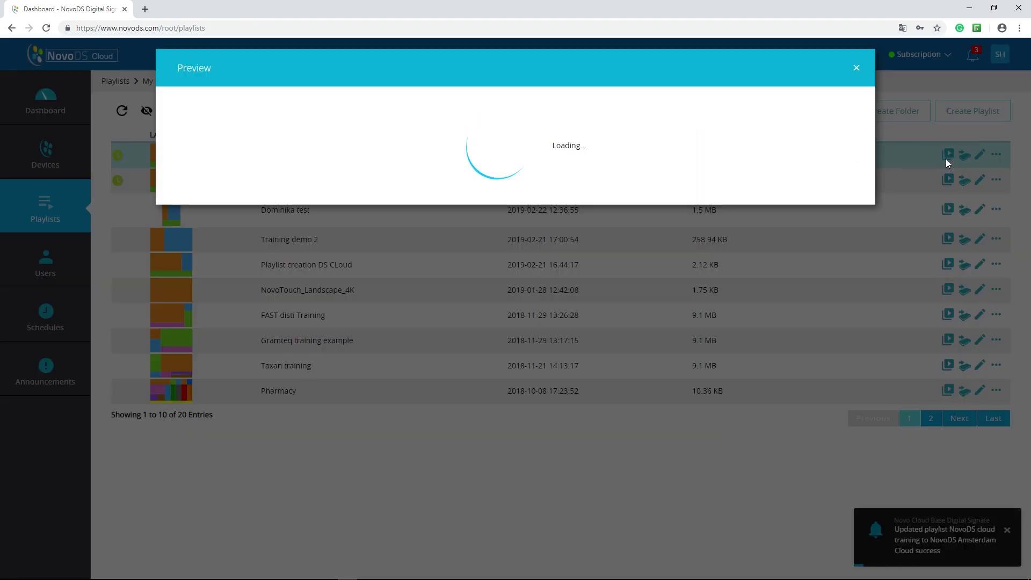